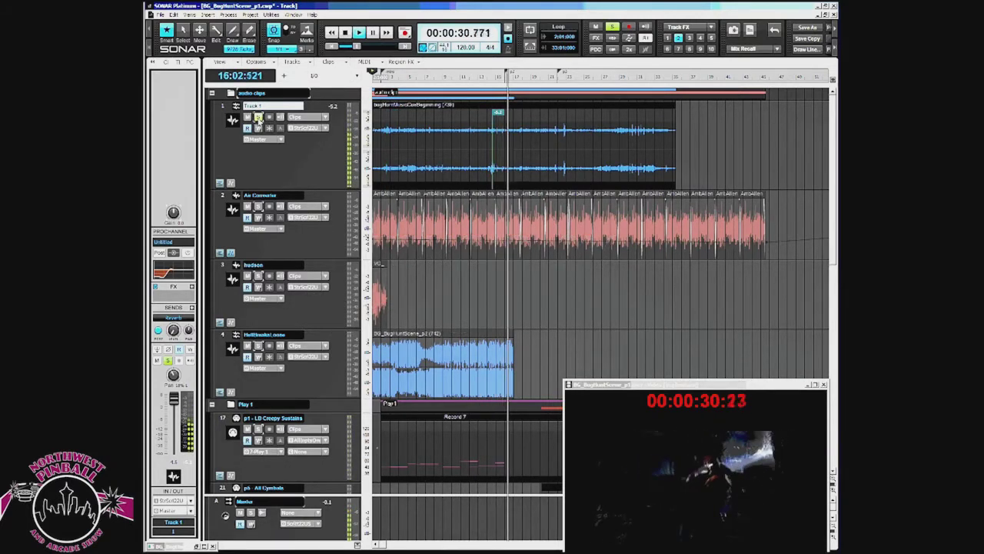
Step: Stop the Track 1 playback, then solo the Air Converter track and audition it from the start of the project
key(space)
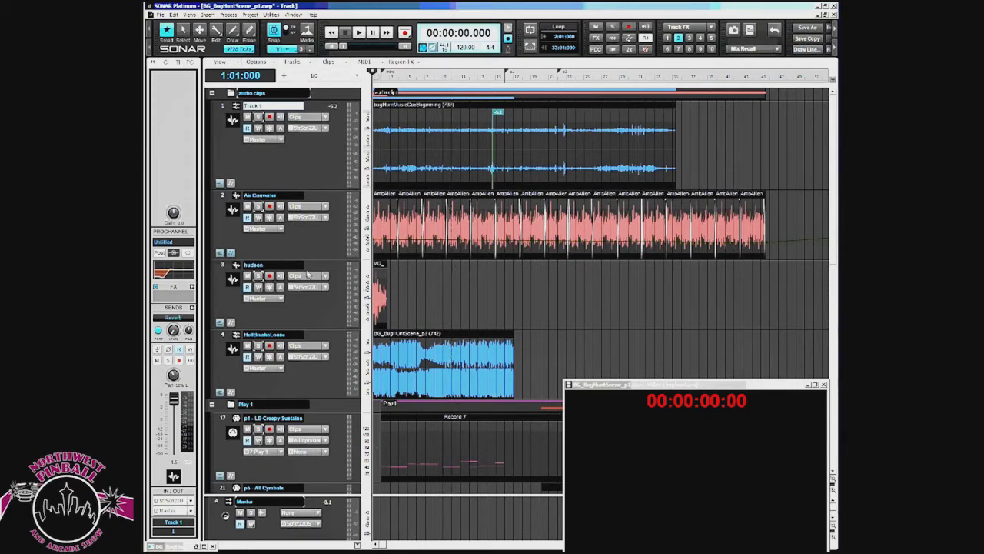
click(224, 198)
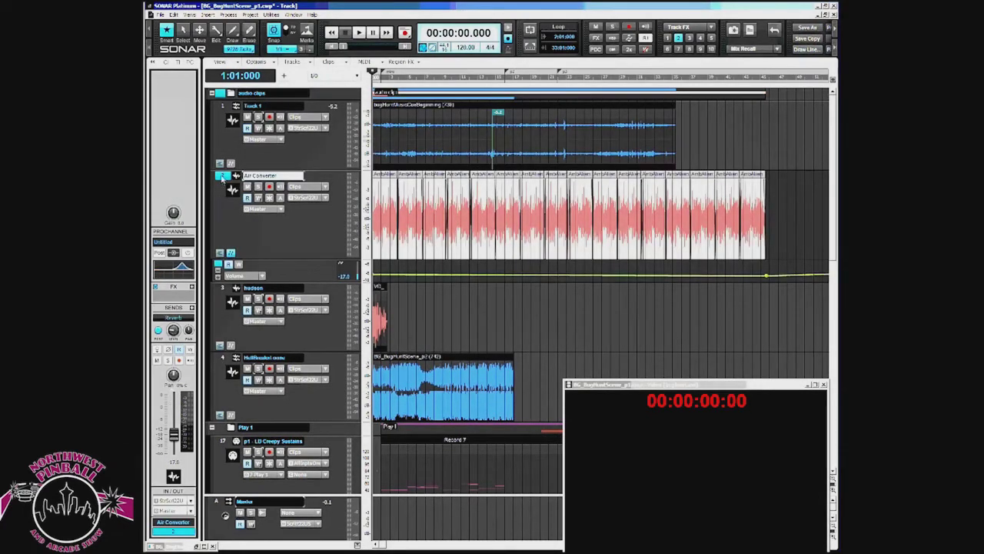
click(258, 187)
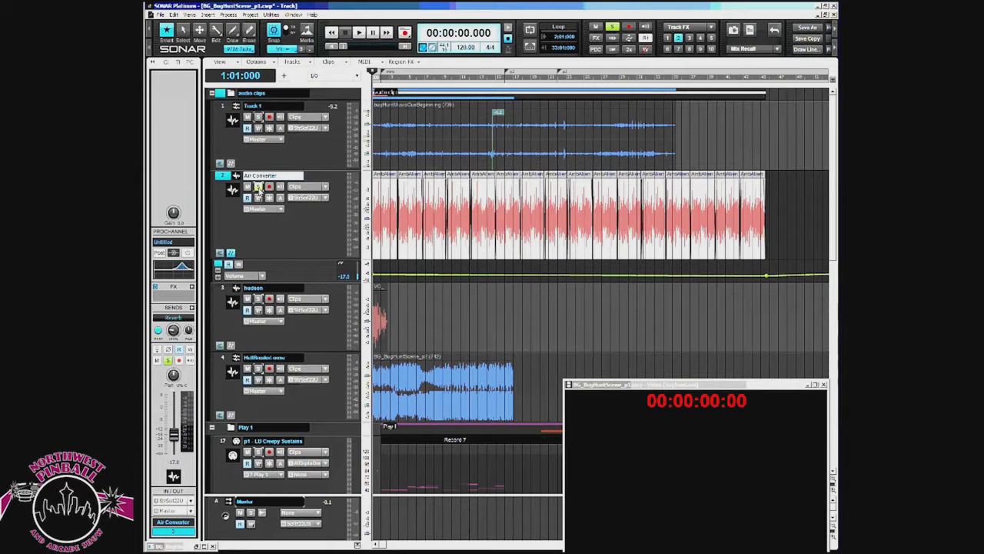
key(space)
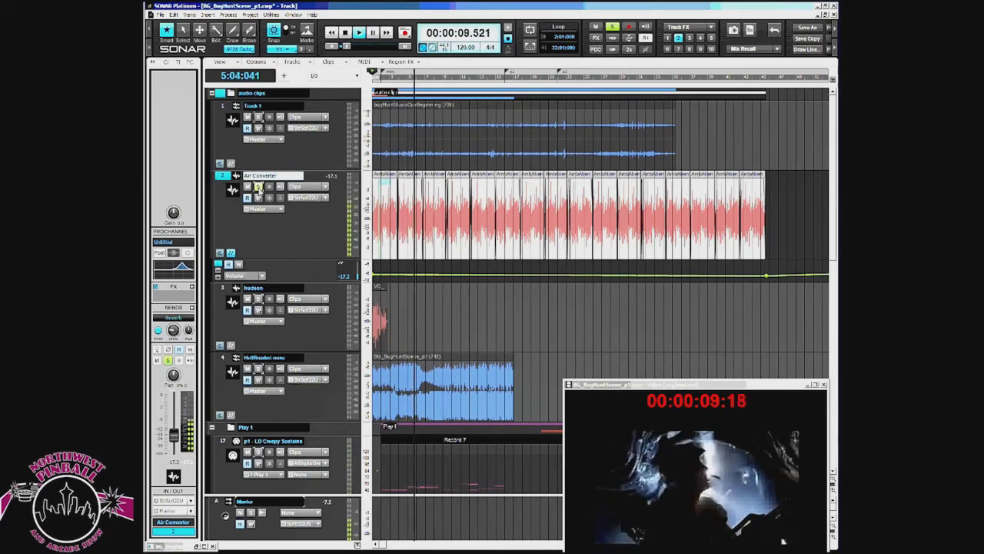
key(space)
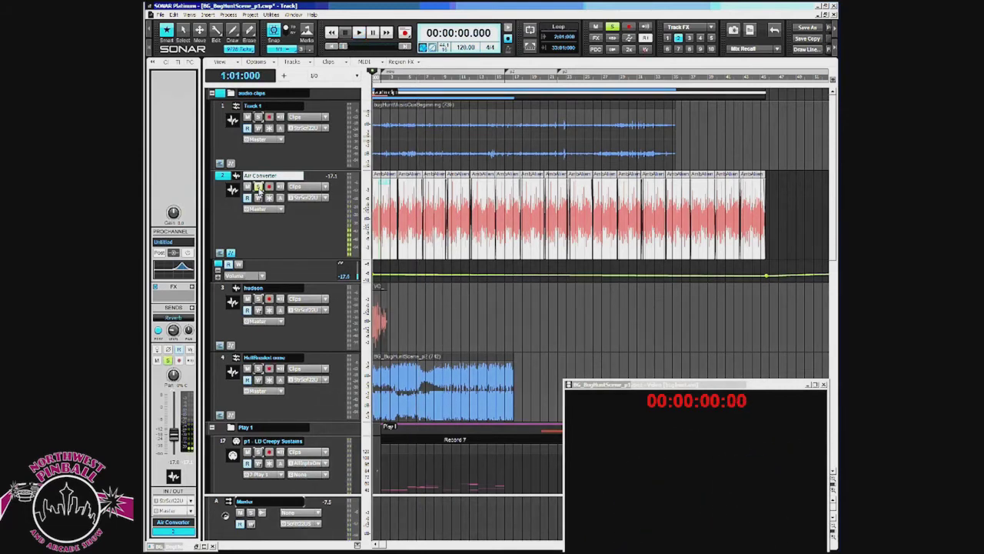
Step: Audition the p1 - LD Creepy Sustains track and the p2_3 - 1st Violins track, each soloed, from 2:01:000
scroll(238, 382, down, 5)
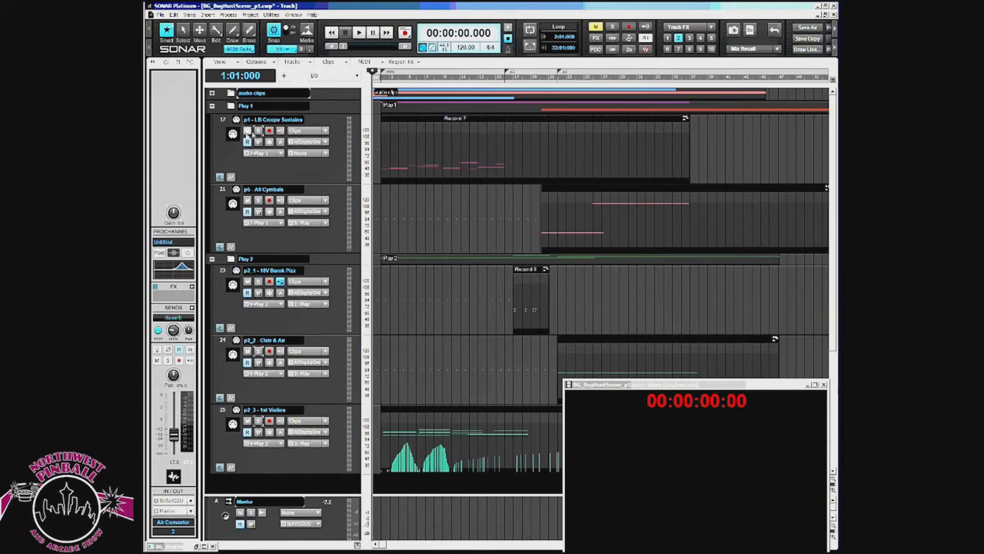
click(257, 130)
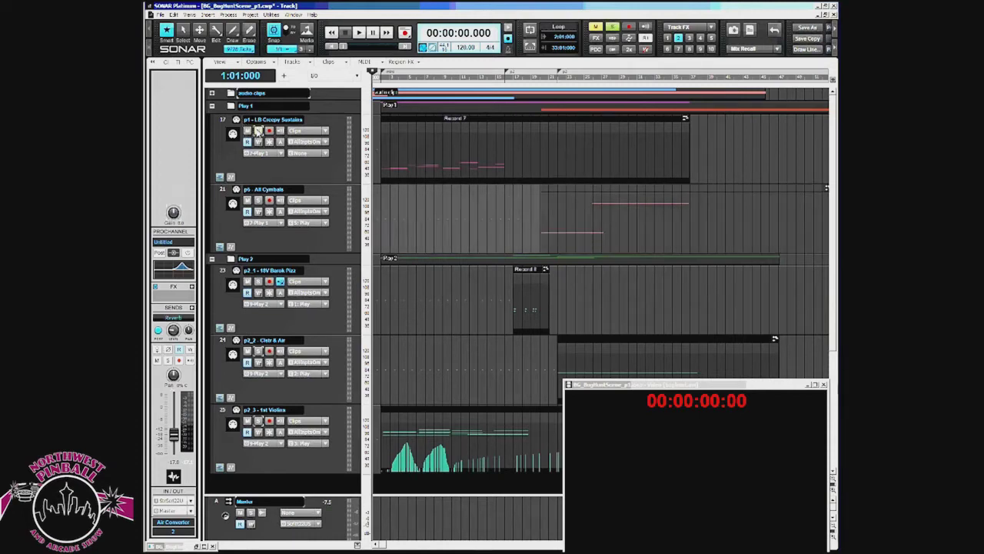
key(space)
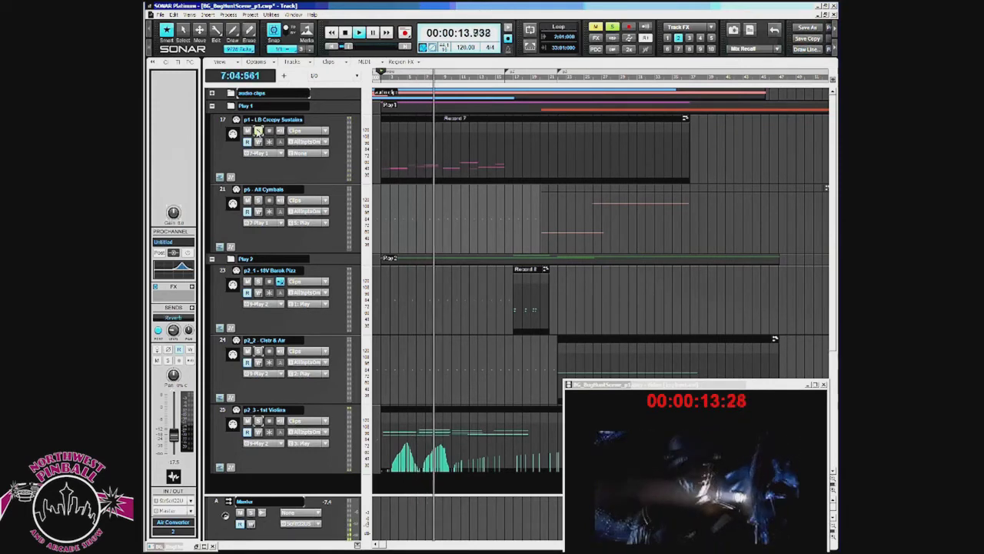
key(space)
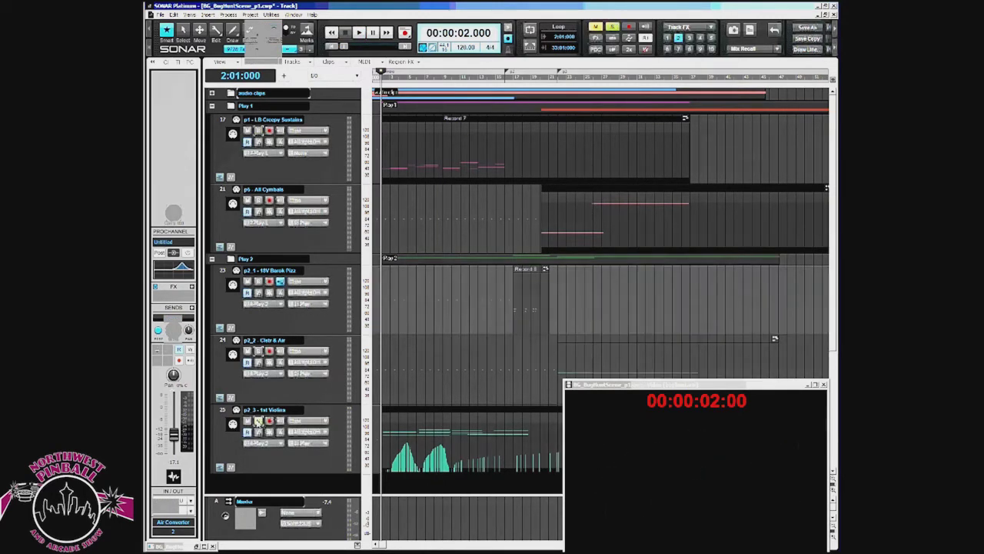
key(space)
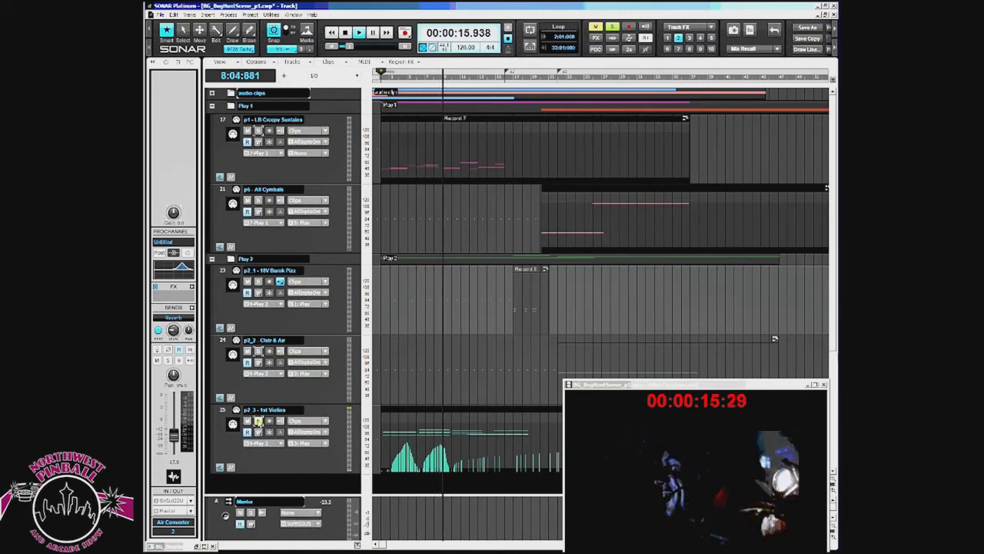
key(space)
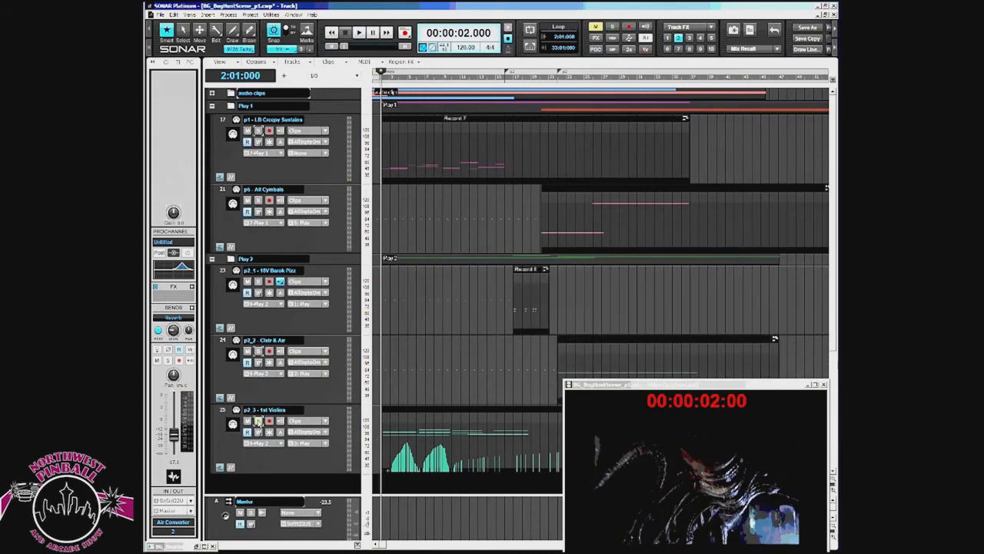
Step: Solo the p2_1 - 18V Barok Pizz track and audition it from the marker at 16:01:000
key(ctrl+shift+Page_Down)
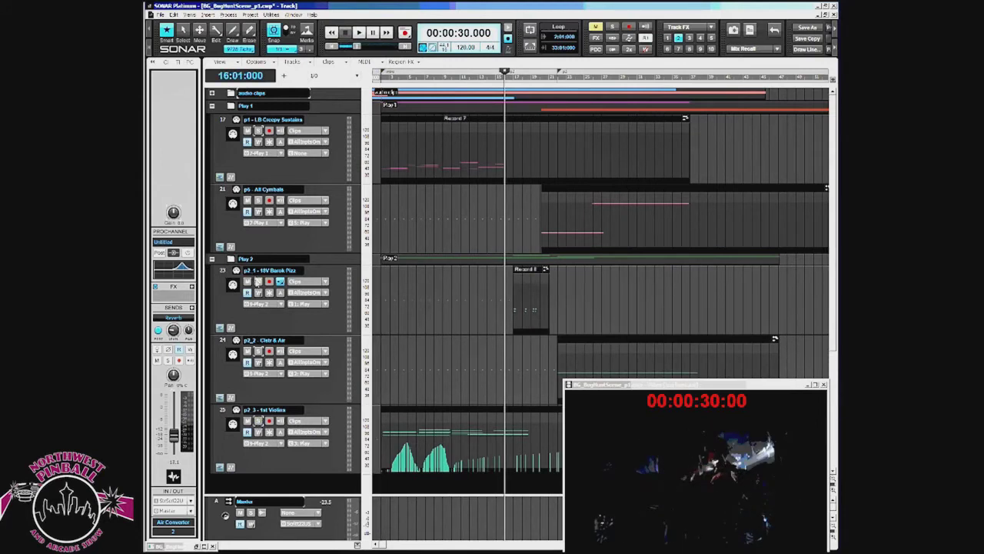
click(257, 281)
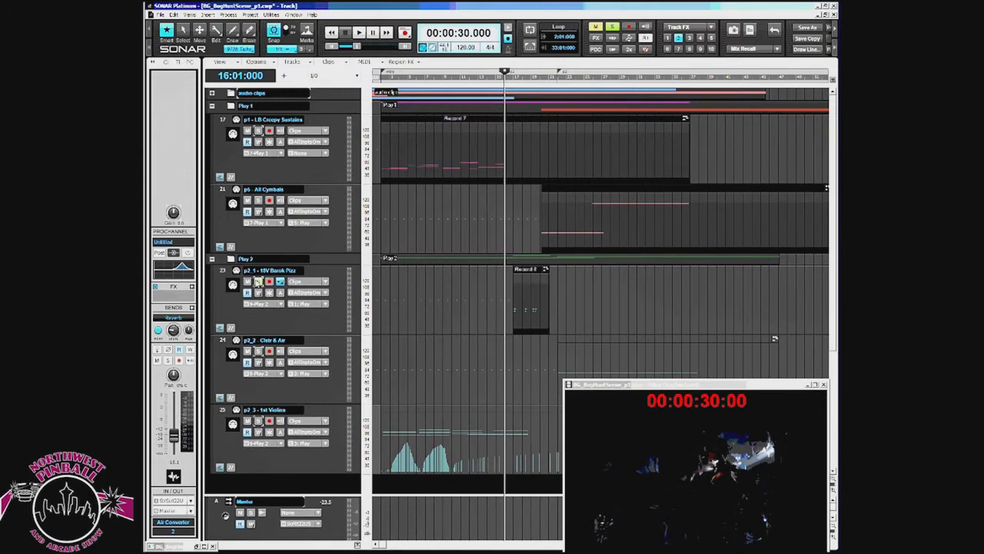
key(space)
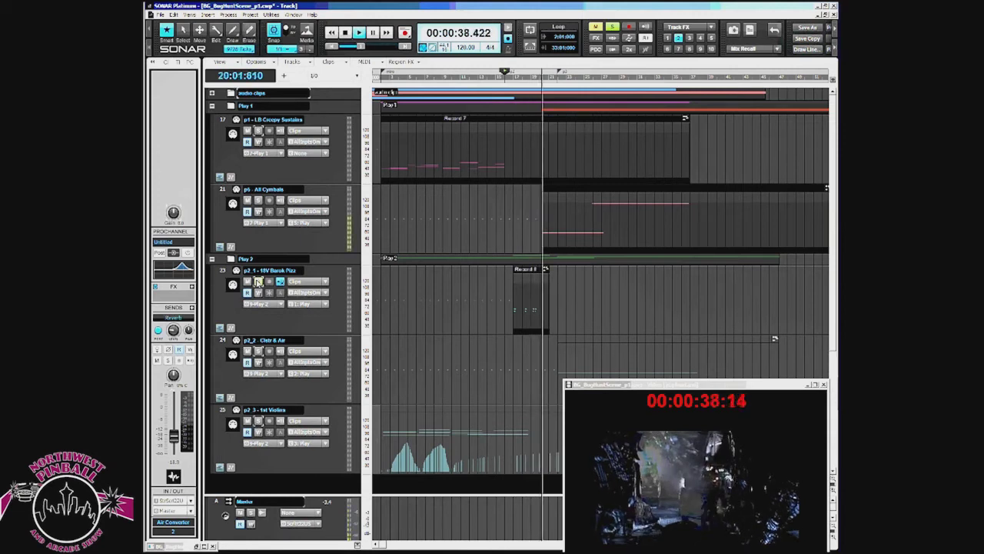
key(space)
Step: Solo the p2_2 - Clstr & Air track and audition it from 22:01:000
key(ctrl+Page_Down)
key(ctrl+Page_Down)
key(ctrl+Page_Down)
key(ctrl+Page_Down)
key(ctrl+Page_Down)
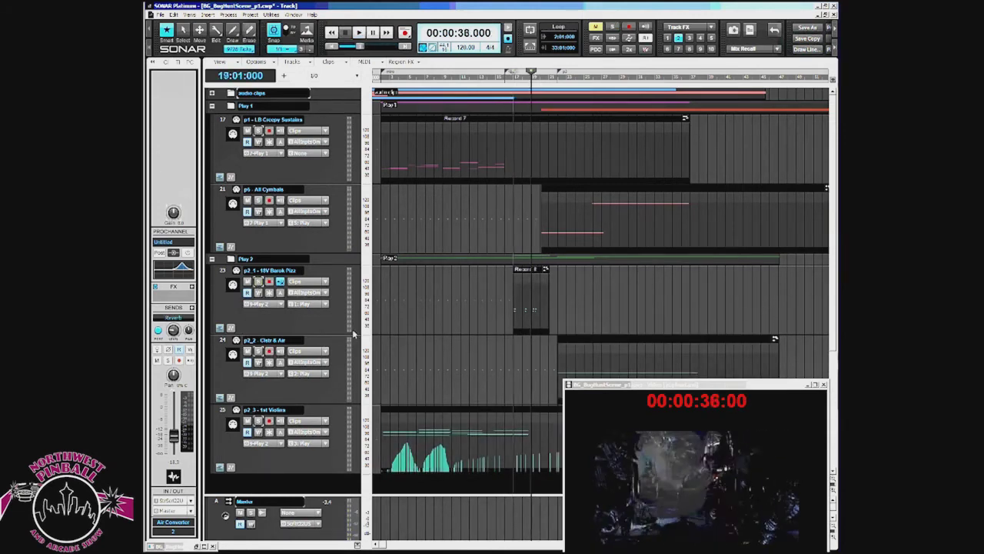
key(ctrl+Page_Down)
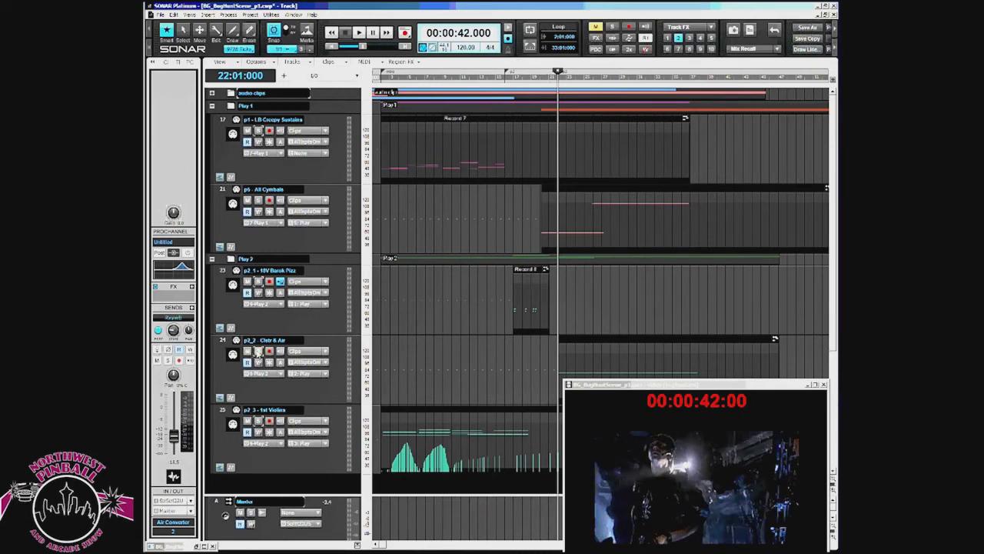
click(259, 351)
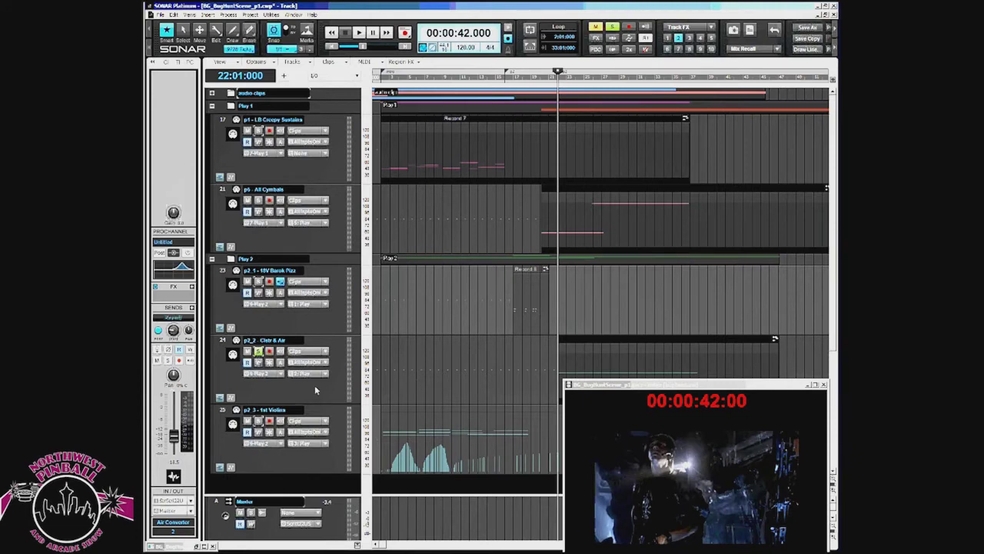
key(space)
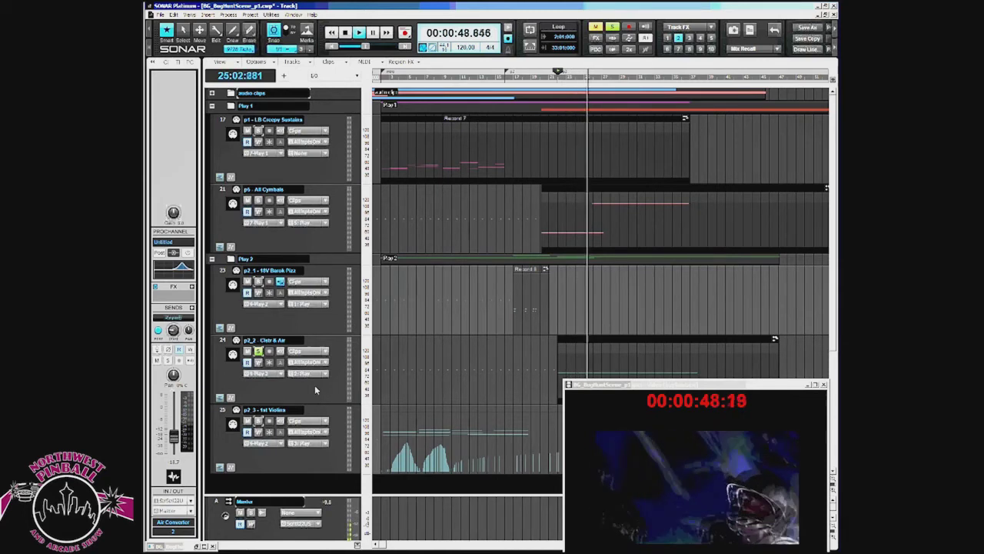
key(space)
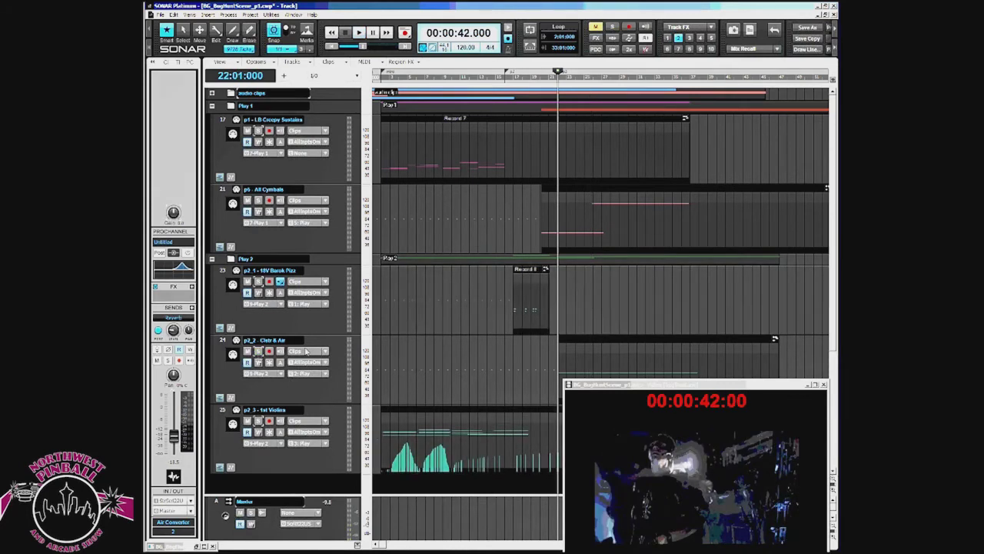
Step: Return to the project start and play the combined cue against the video with no tracks soloed
key(w)
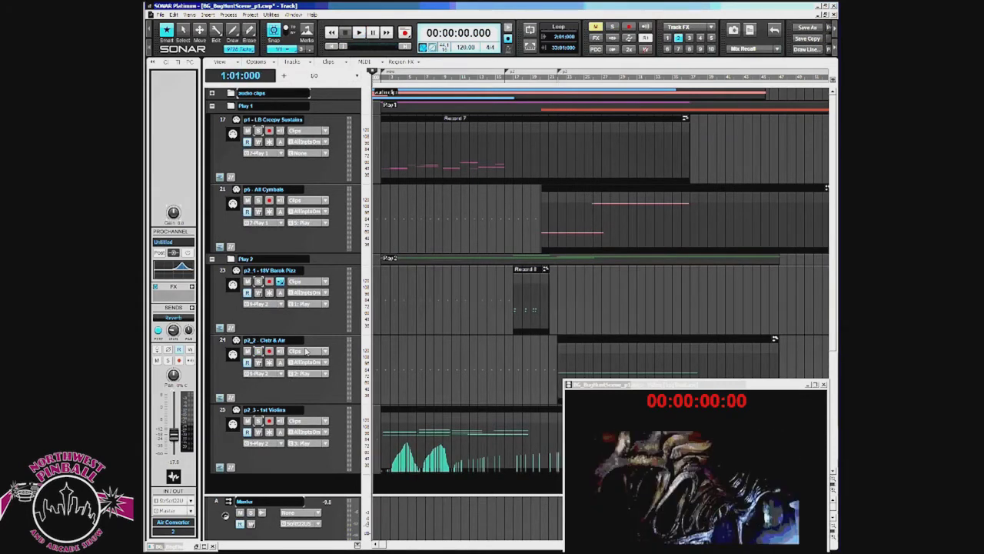
key(space)
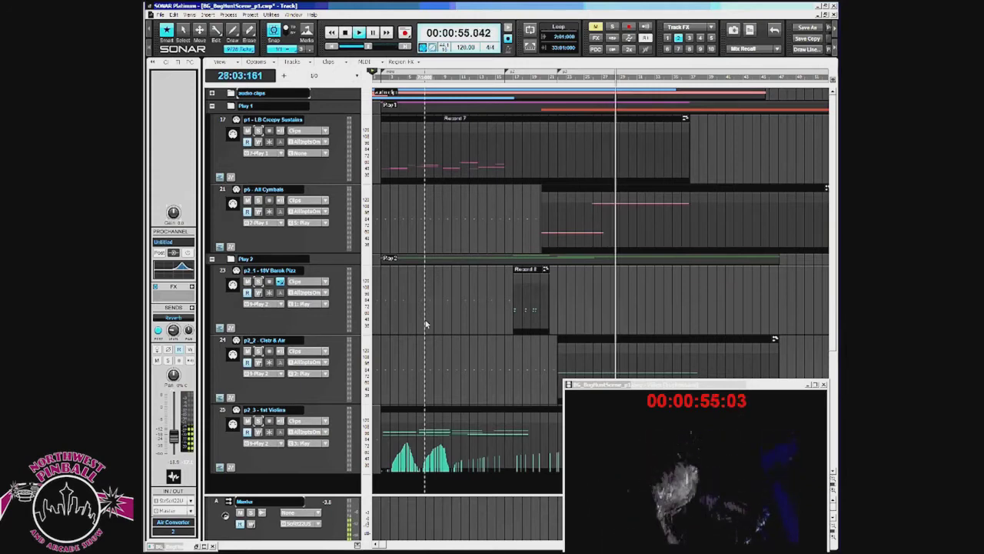
key(space)
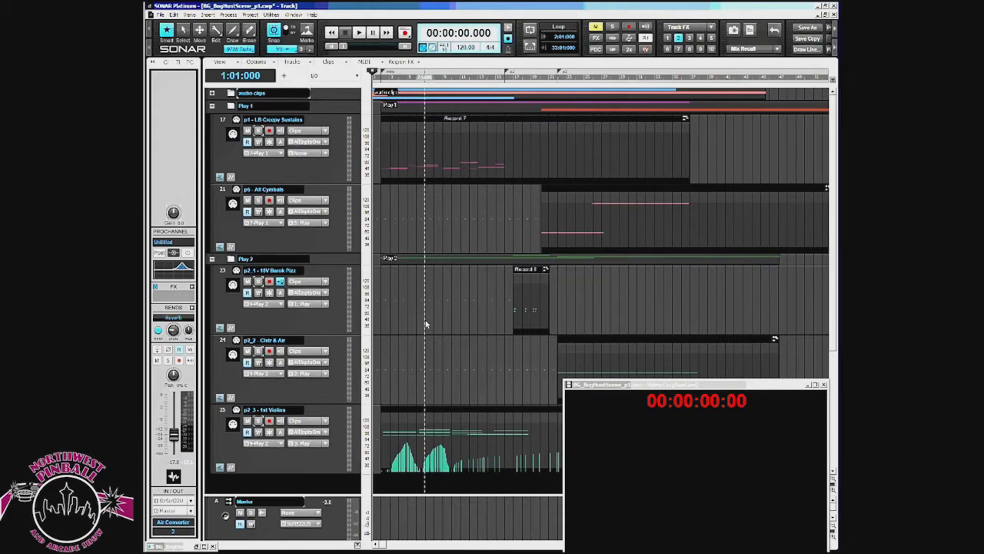
Step: Expand the audio clips folder, unmute and solo the HellBreaksLoose track, and audition it from the project start
click(212, 93)
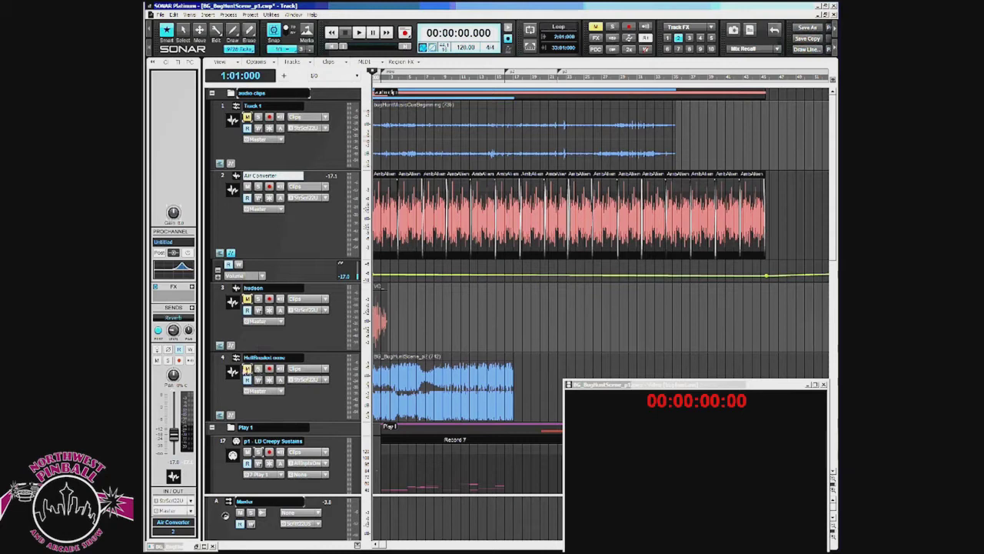
click(247, 369)
click(259, 370)
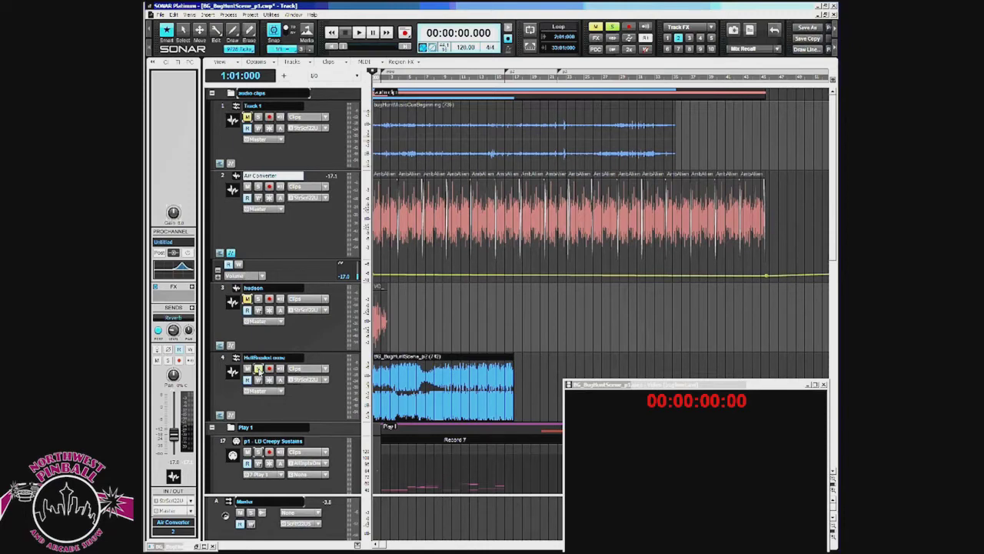
key(space)
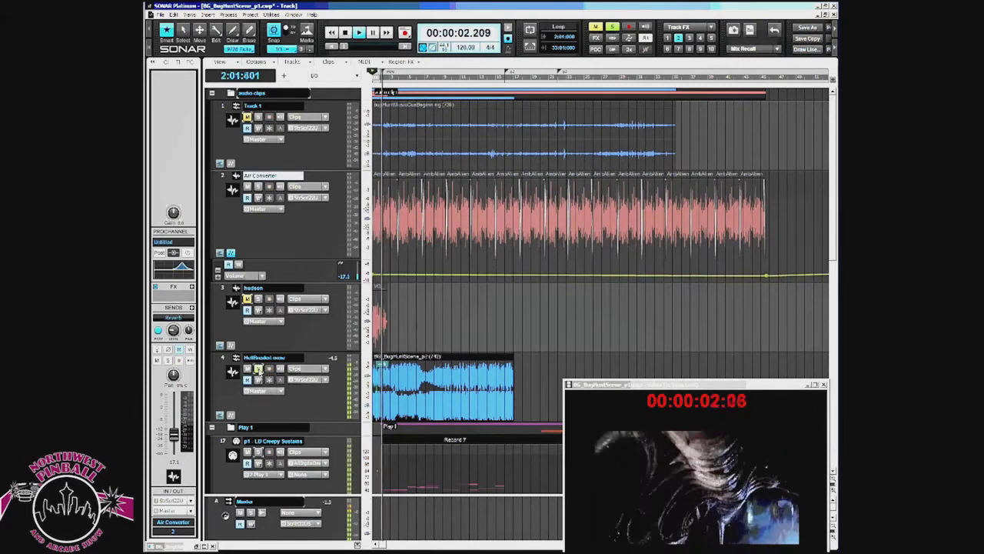
click(259, 369)
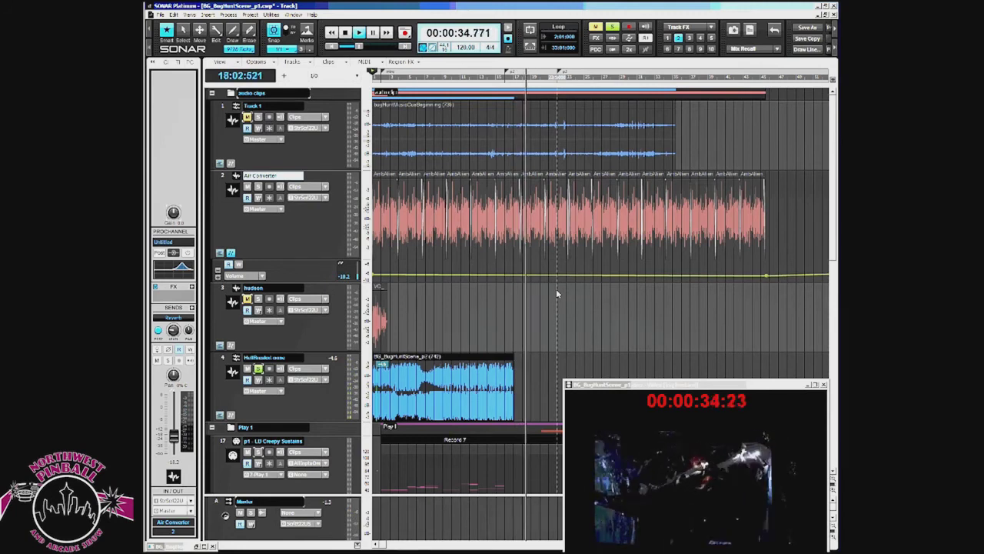
key(space)
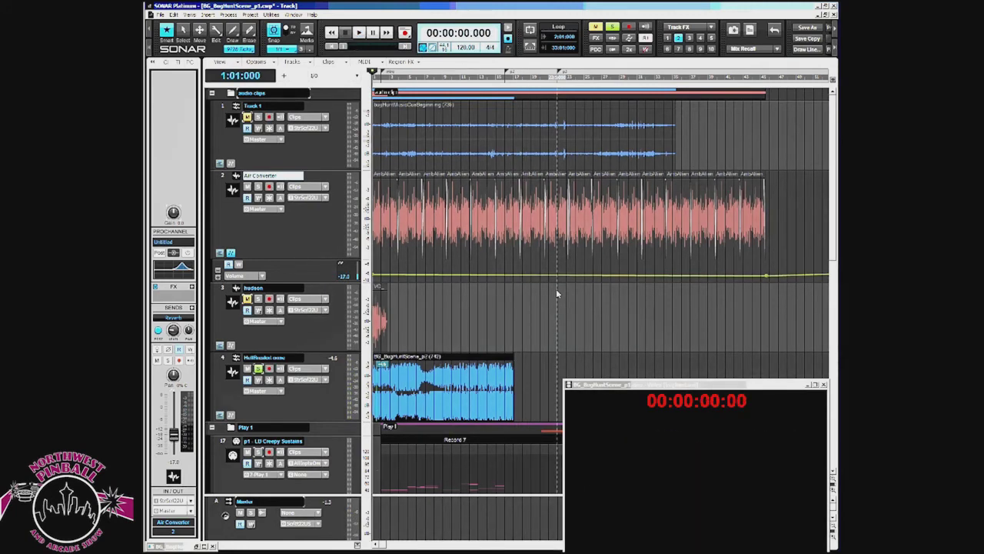